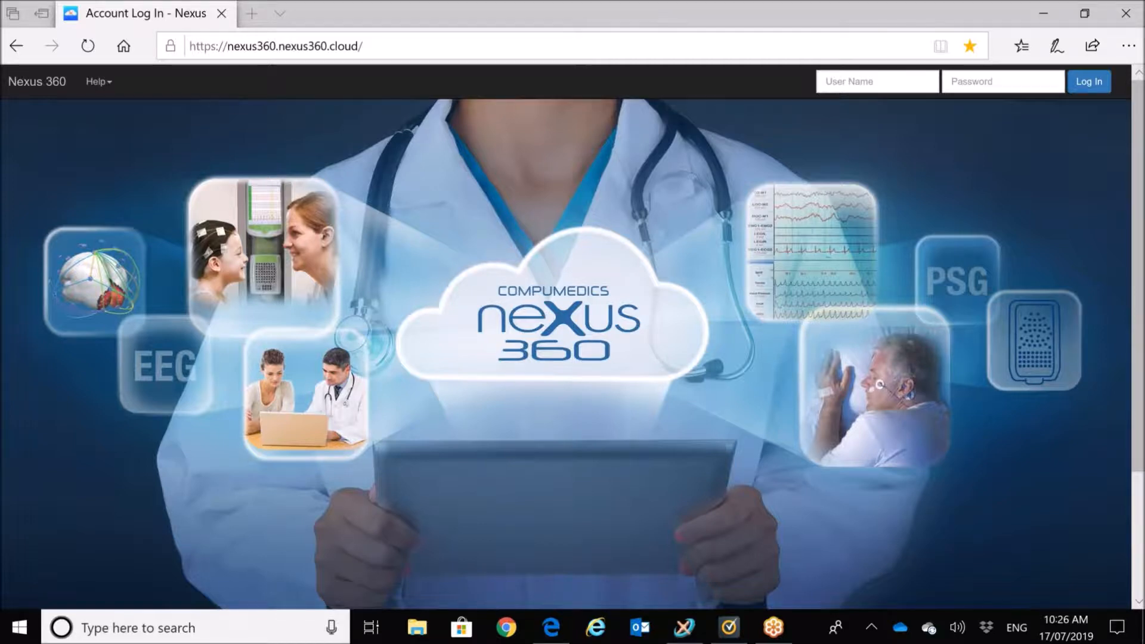
Step: Enter the admin user name and the account password on the Nexus 360 sign-in page
{"action": "left_click", "coordinate": [877, 81]}
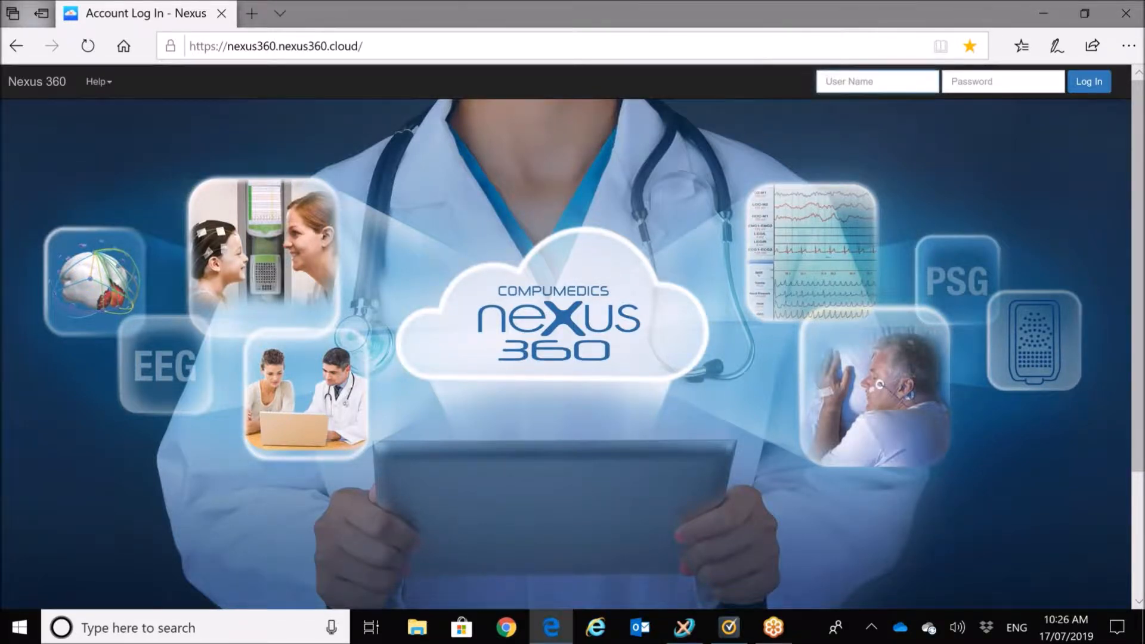
{"action": "type", "text": "Admin"}
{"action": "key", "text": "Tab"}
{"action": "type", "text": "•••••••••"}
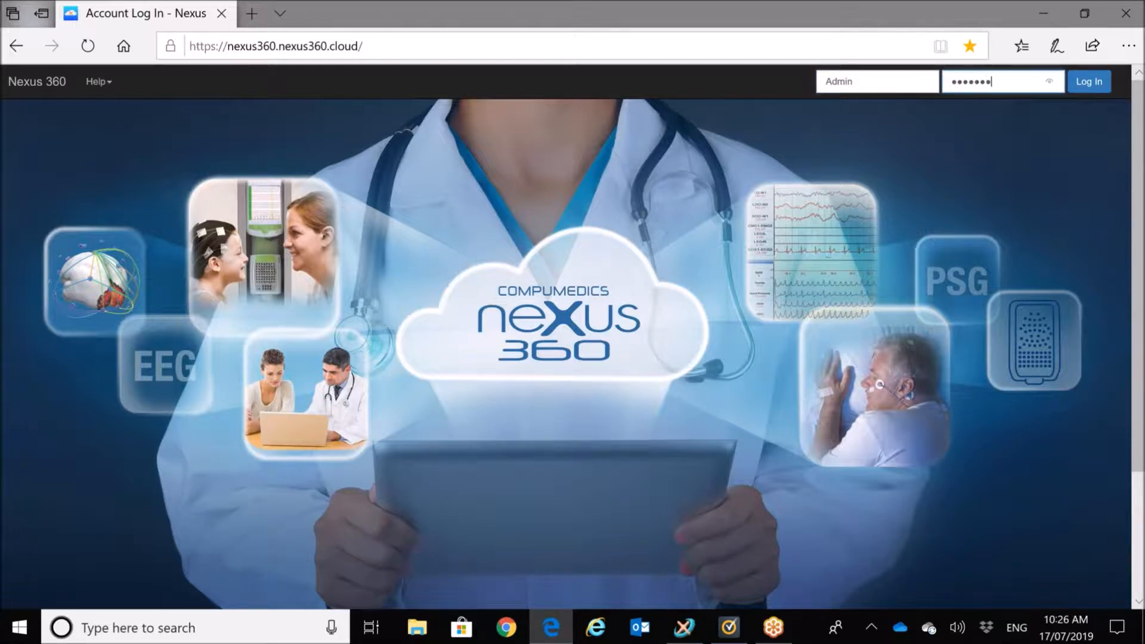
{"action": "type", "text": "•••"}
Step: Log in and submit the authentication code to reach the Dashboard
{"action": "left_click", "coordinate": [1086, 85]}
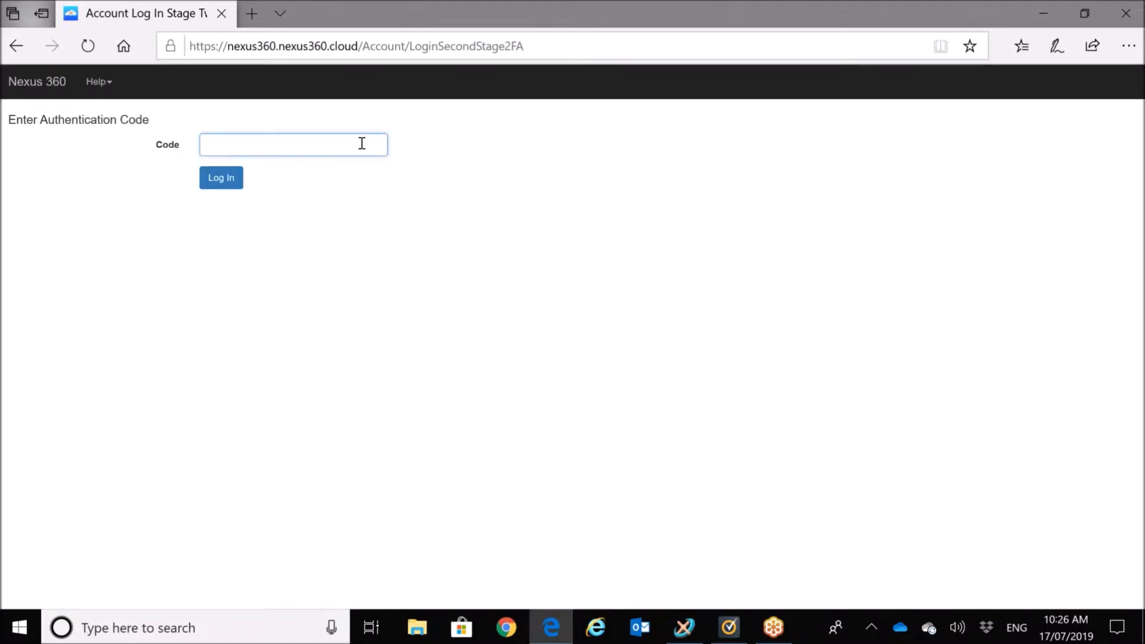
{"action": "key", "text": "Return"}
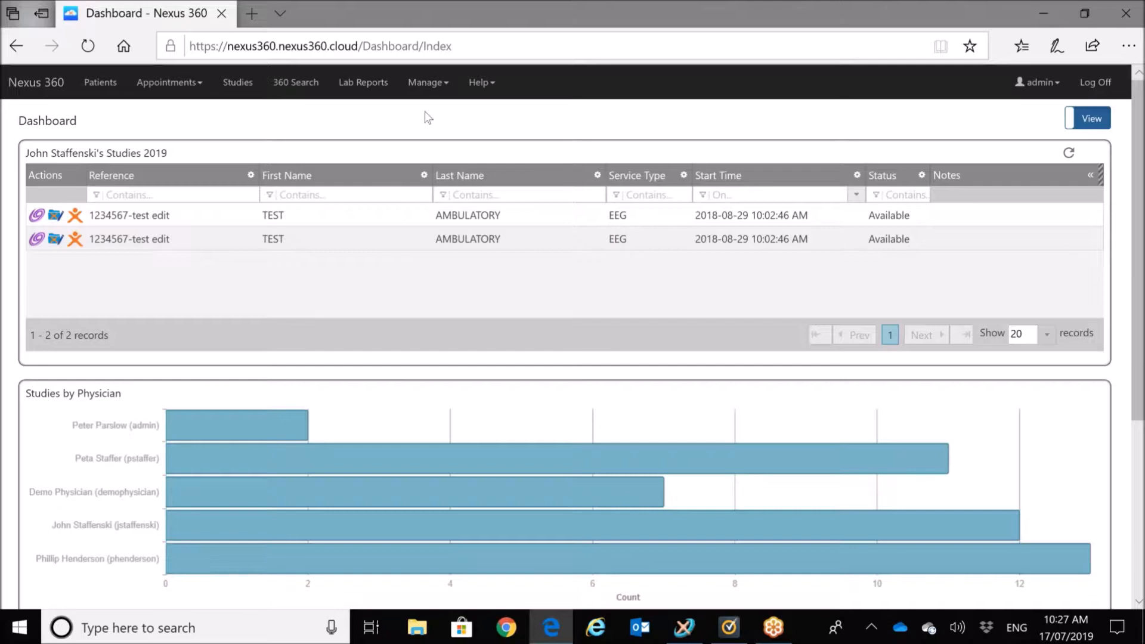
Step: Go to the Groups page under Manage > Security
{"action": "left_click", "coordinate": [441, 83]}
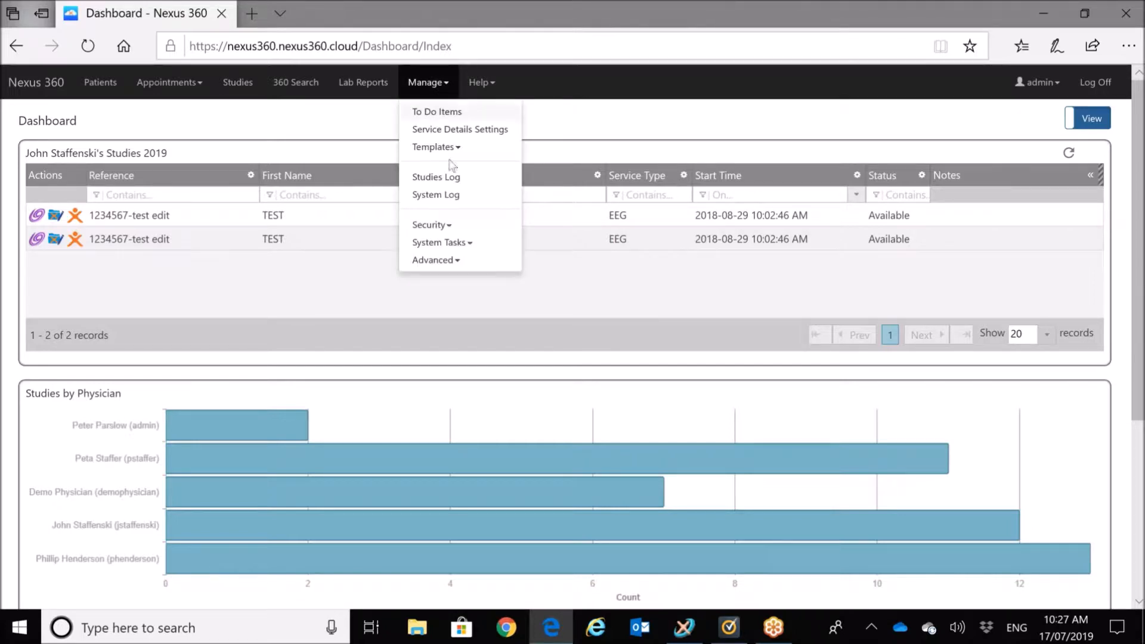
{"action": "left_click", "coordinate": [451, 227]}
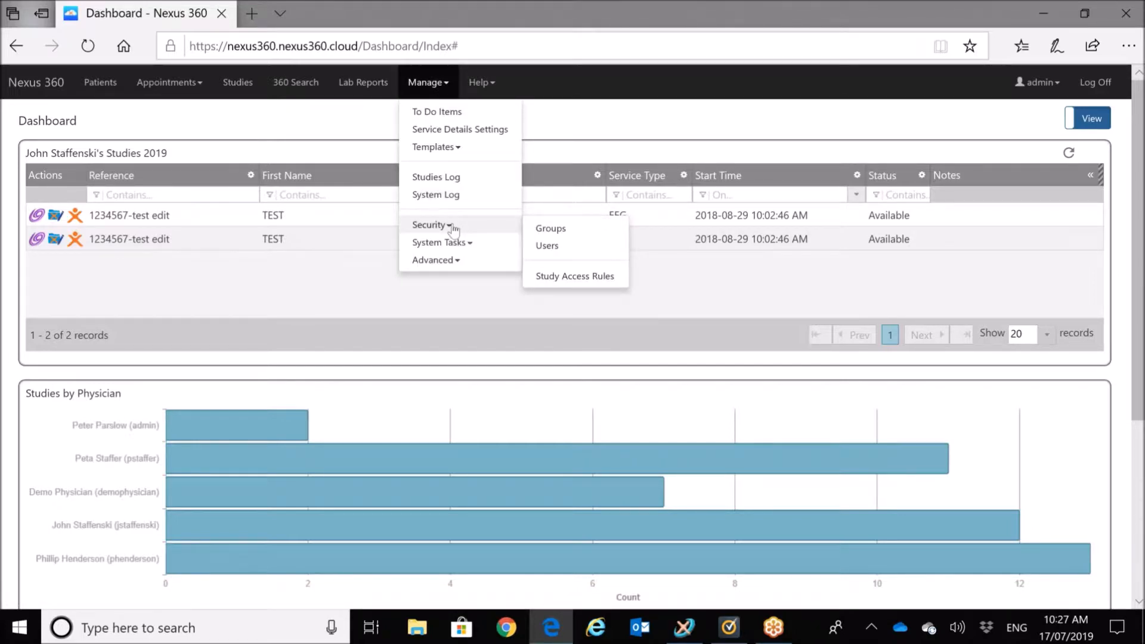
{"action": "left_click", "coordinate": [557, 232]}
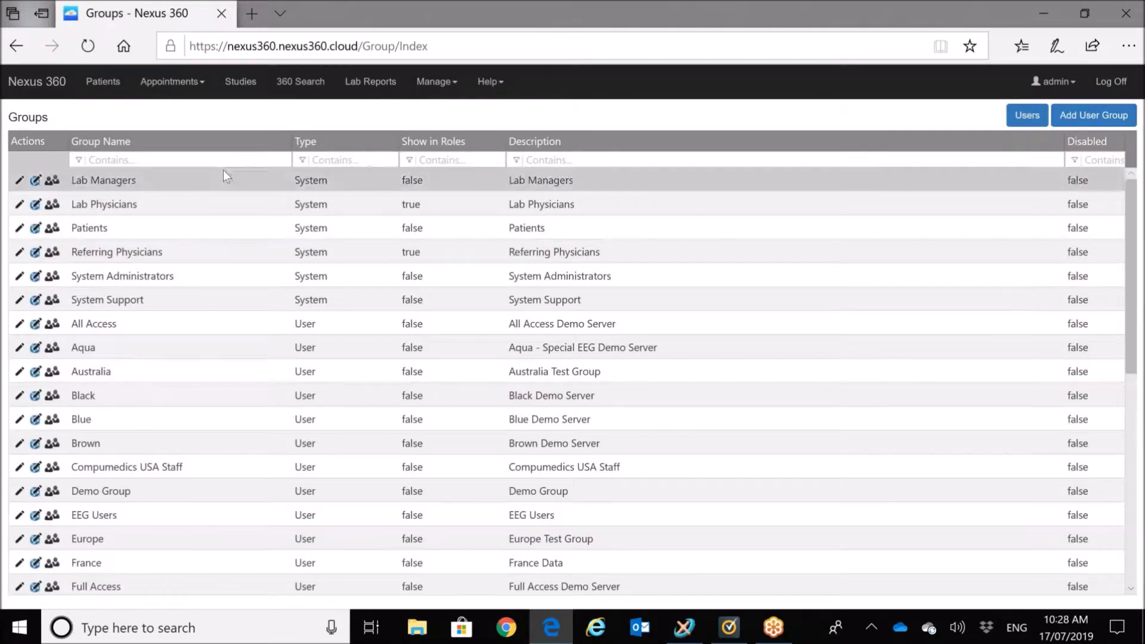
Step: Filter groups by 'scor' and open the Scoring Technicians group for editing
{"action": "left_click", "coordinate": [219, 159]}
{"action": "type", "text": "scor"}
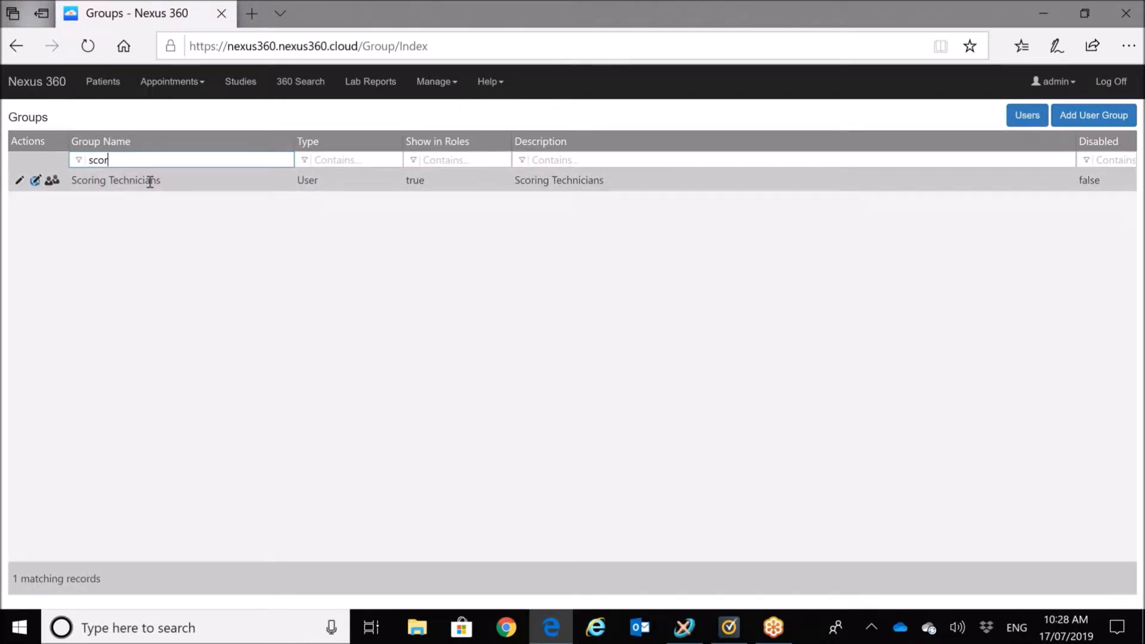
{"action": "left_click", "coordinate": [19, 180]}
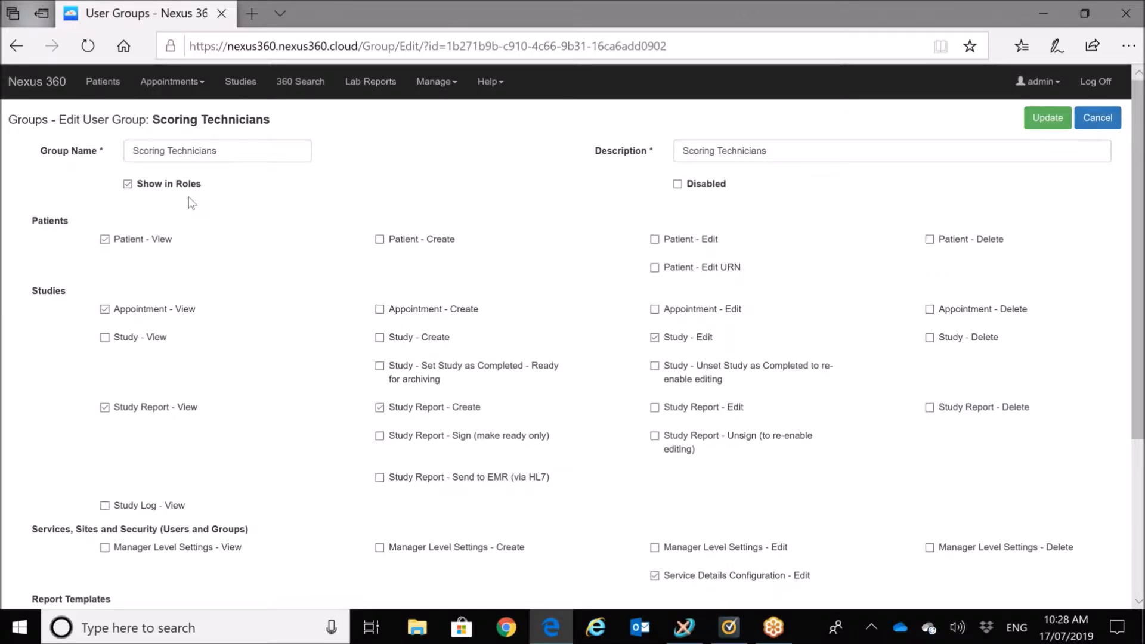
Step: Cancel out of the Scoring Technicians edit page, back to the 'scor'-filtered group list
{"action": "left_click", "coordinate": [1089, 122]}
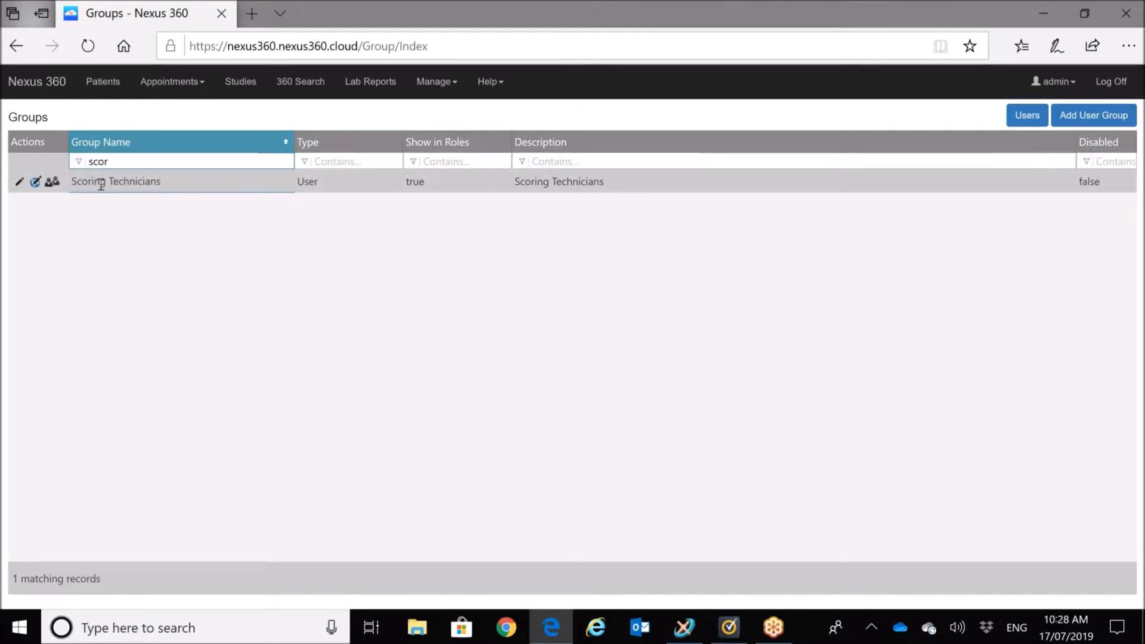
Step: Review the three Scoring Technicians members, then cancel back to the full Groups list
{"action": "left_click", "coordinate": [53, 185]}
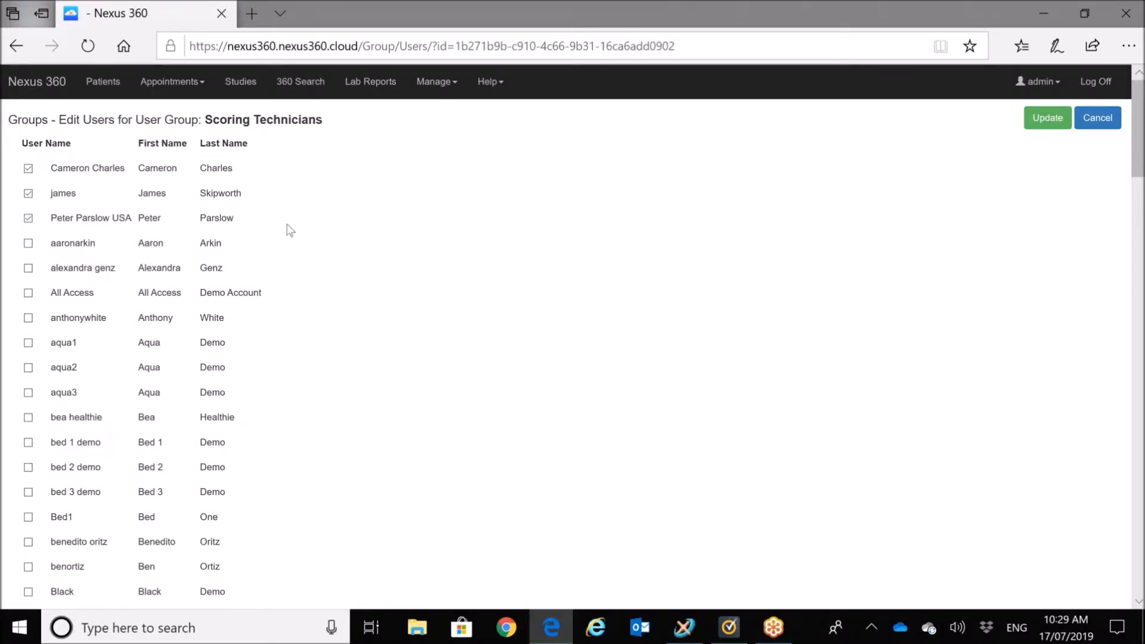
{"action": "left_click", "coordinate": [1096, 120]}
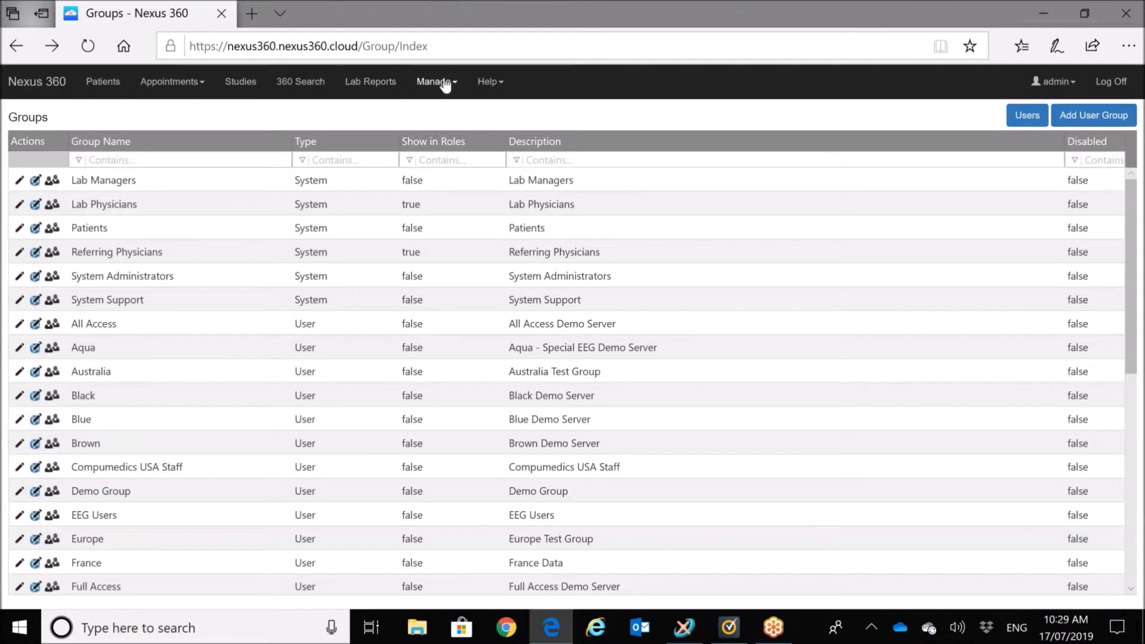
Step: Go to the Study Access Rules page under Manage > Security
{"action": "left_click", "coordinate": [444, 84]}
{"action": "left_click", "coordinate": [465, 228]}
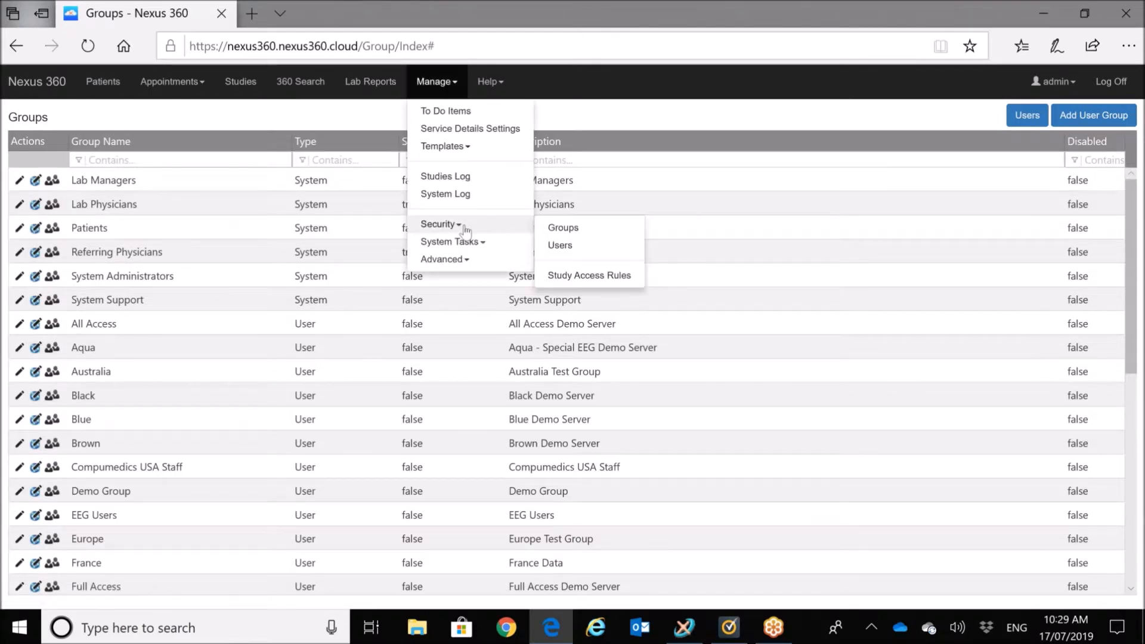
{"action": "left_click", "coordinate": [588, 275]}
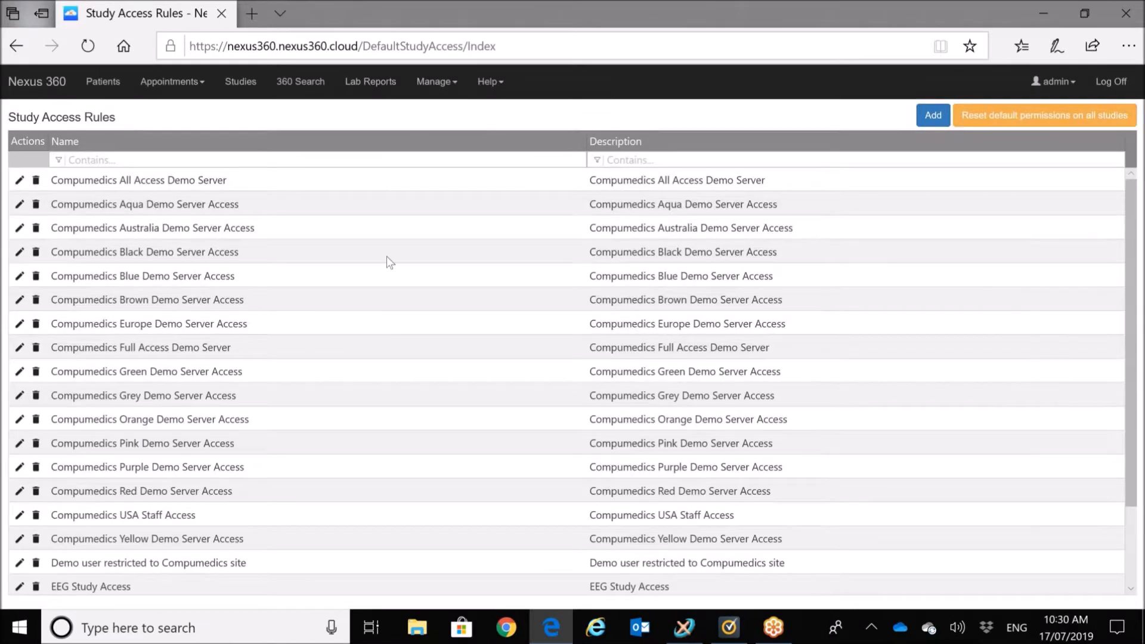
Step: Filter access rules by 'red' and edit Compumedics Red Demo Server Access
{"action": "left_click", "coordinate": [143, 158]}
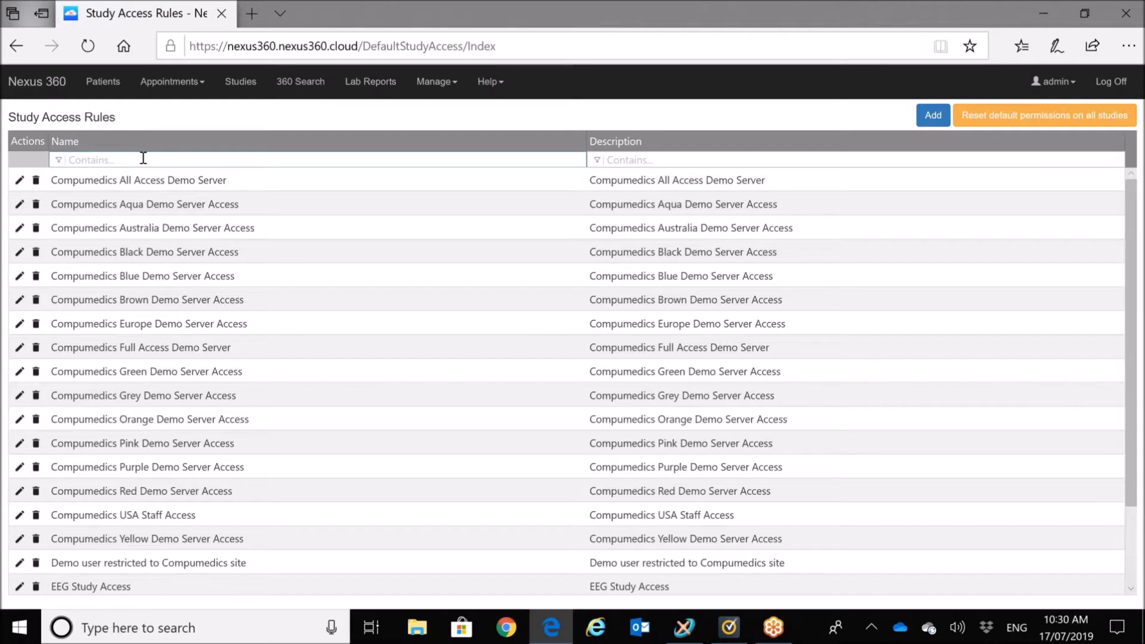
{"action": "type", "text": "red"}
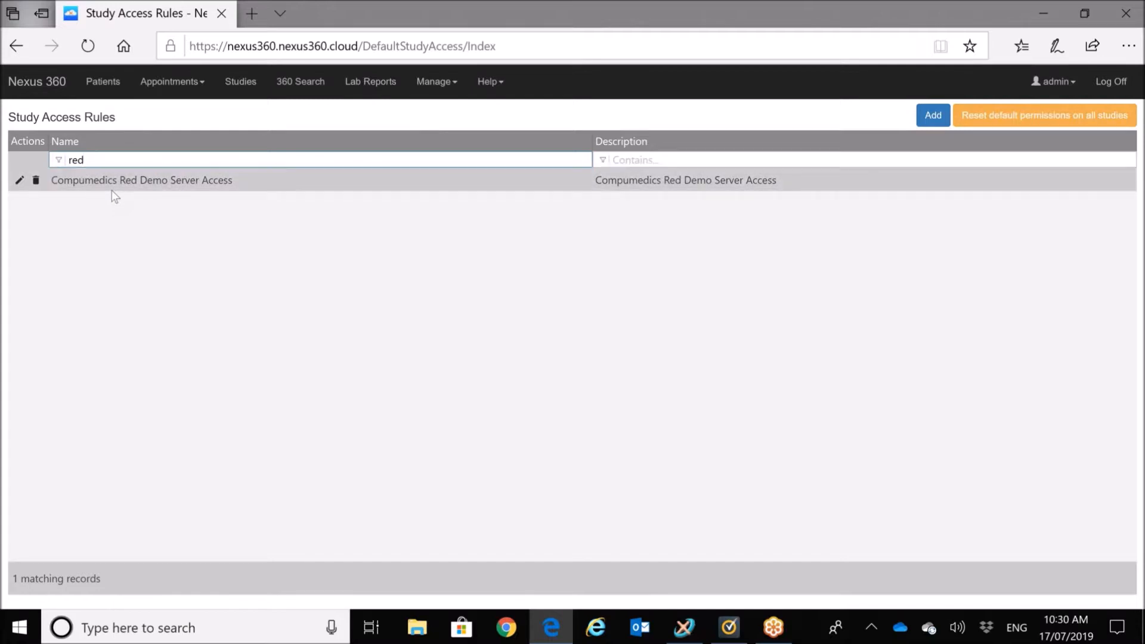
{"action": "left_click", "coordinate": [20, 181]}
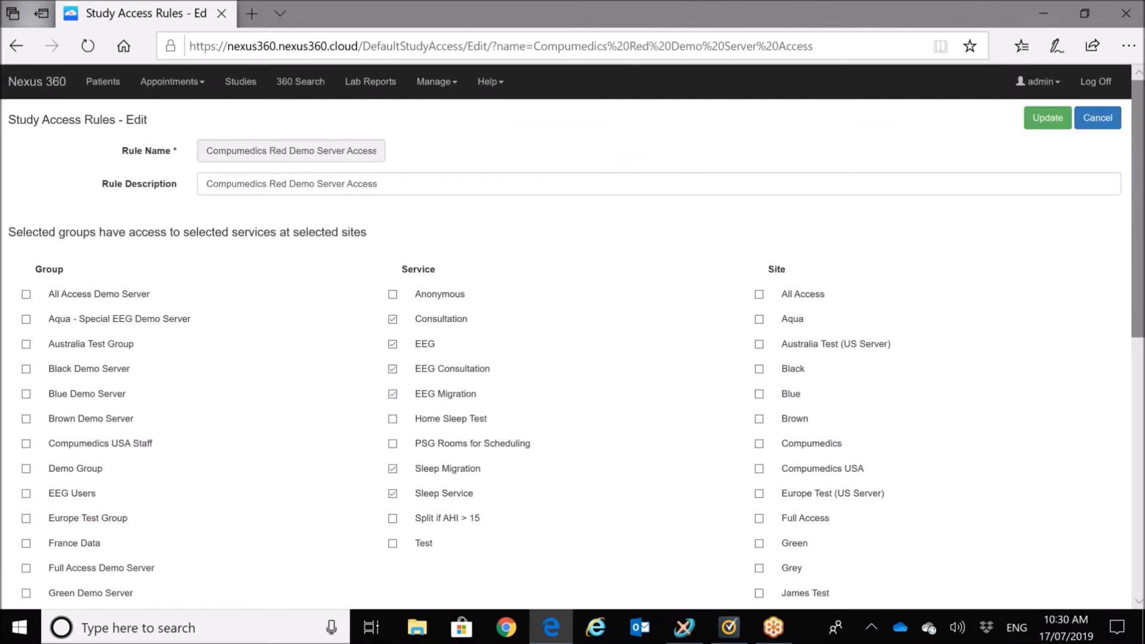
{"action": "scroll", "coordinate": [1142, 319], "scroll_direction": "down", "scroll_amount": 3}
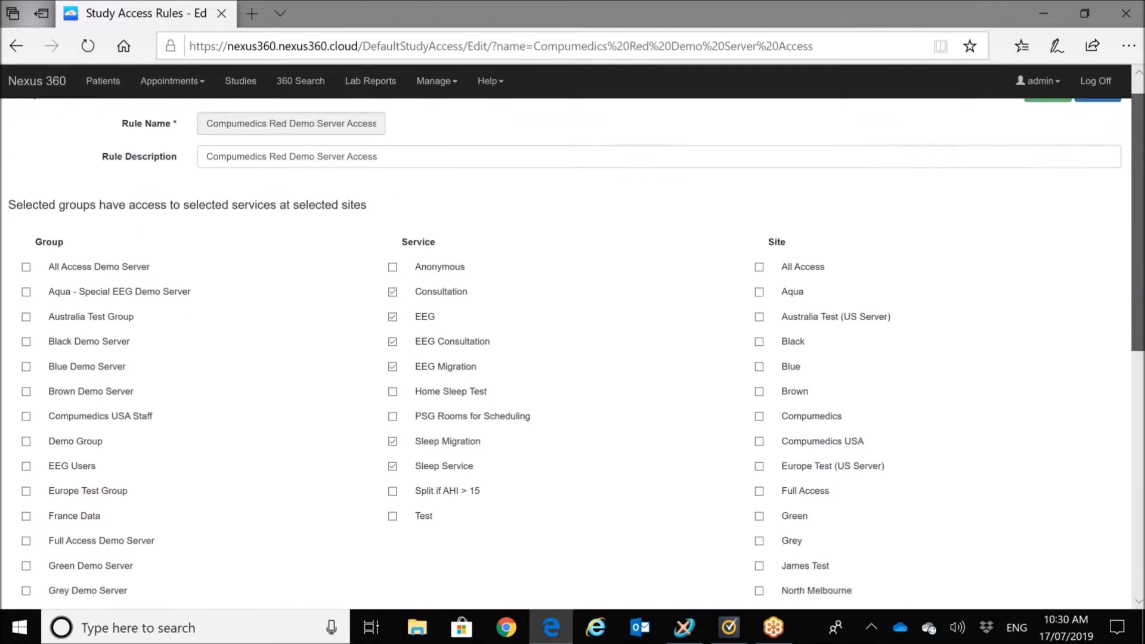
{"action": "left_click_drag", "start_coordinate": [1143, 319], "coordinate": [1136, 527]}
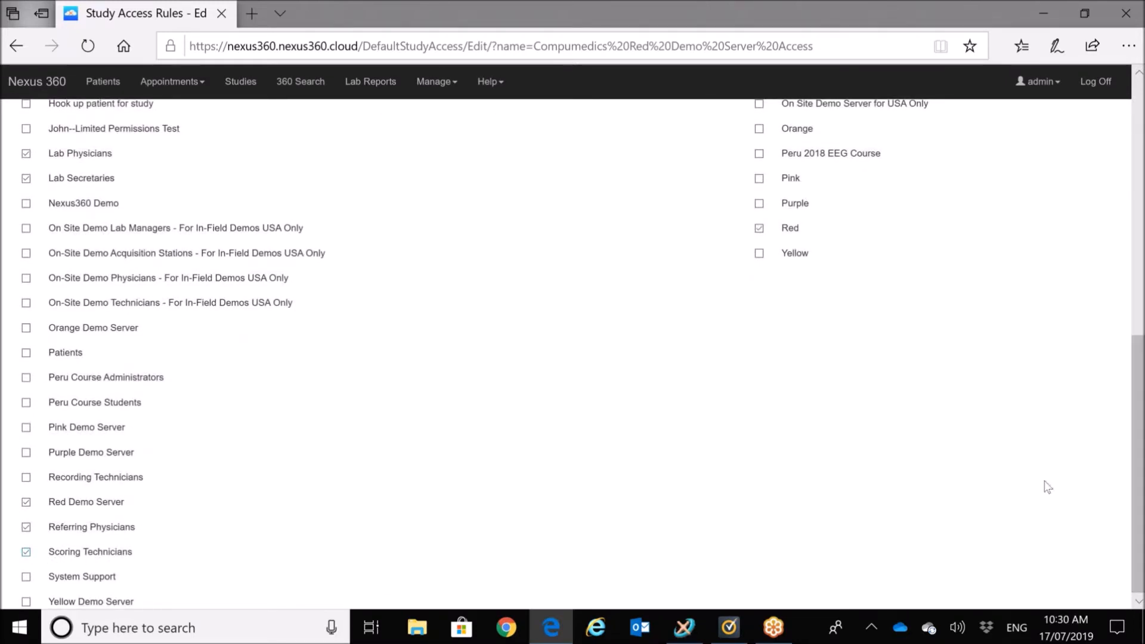
{"action": "scroll", "coordinate": [1123, 421], "scroll_direction": "up", "scroll_amount": 1}
{"action": "scroll", "coordinate": [1122, 421], "scroll_direction": "up", "scroll_amount": 8}
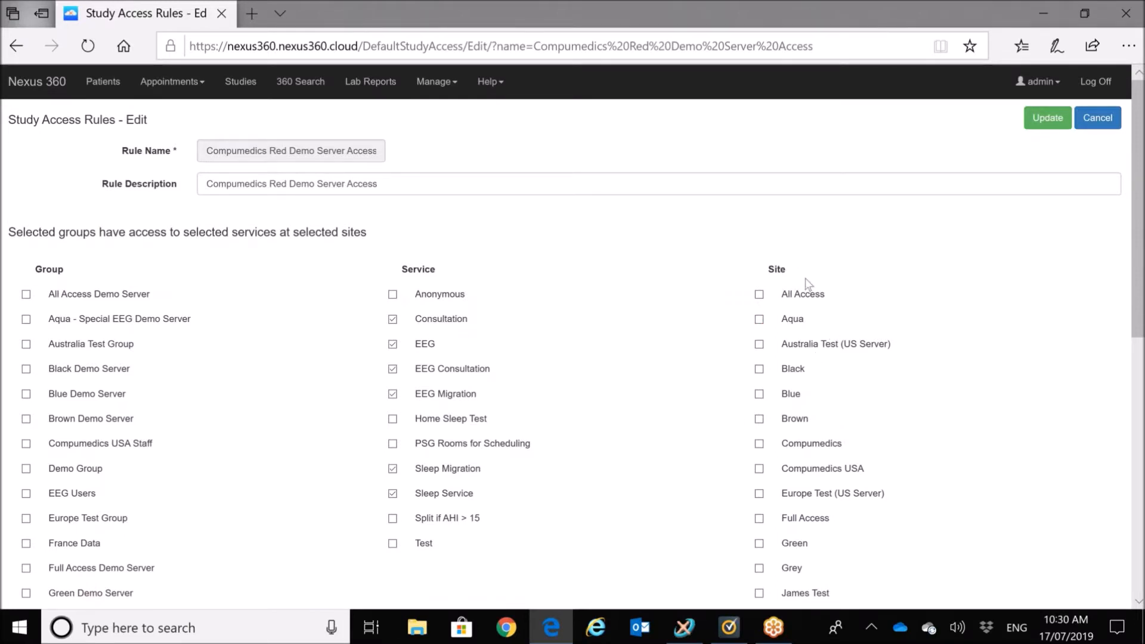
{"action": "left_click_drag", "start_coordinate": [1139, 214], "coordinate": [1139, 345]}
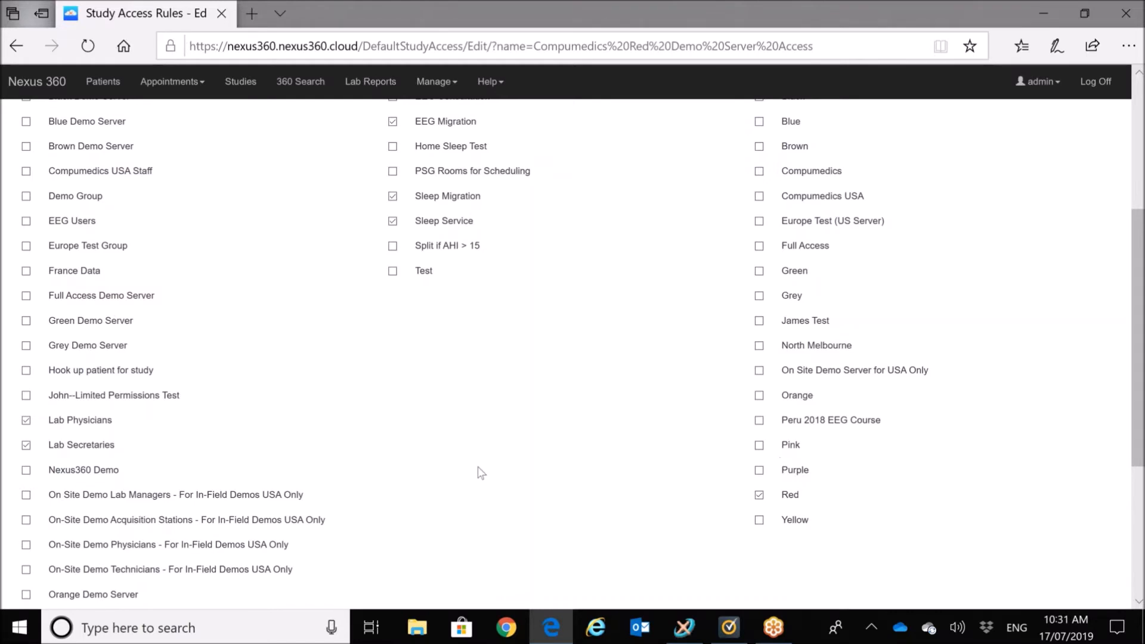
Step: In Studies filtered to the red site, open the 2003-02-02 Sleep Service study
{"action": "left_click", "coordinate": [238, 83]}
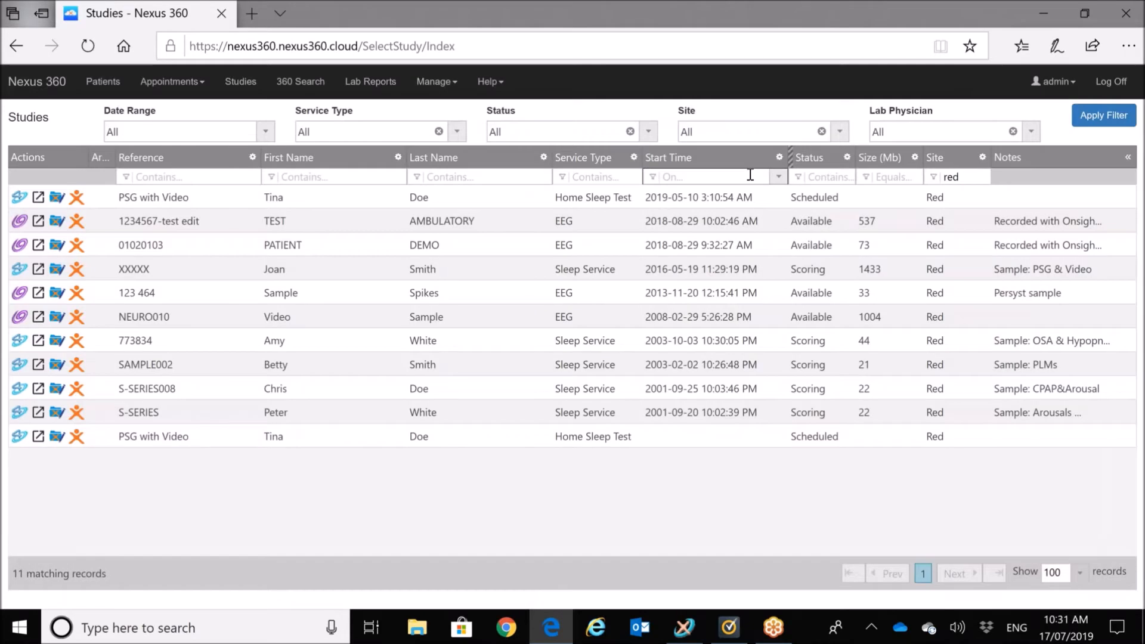
{"action": "double_click", "coordinate": [962, 182]}
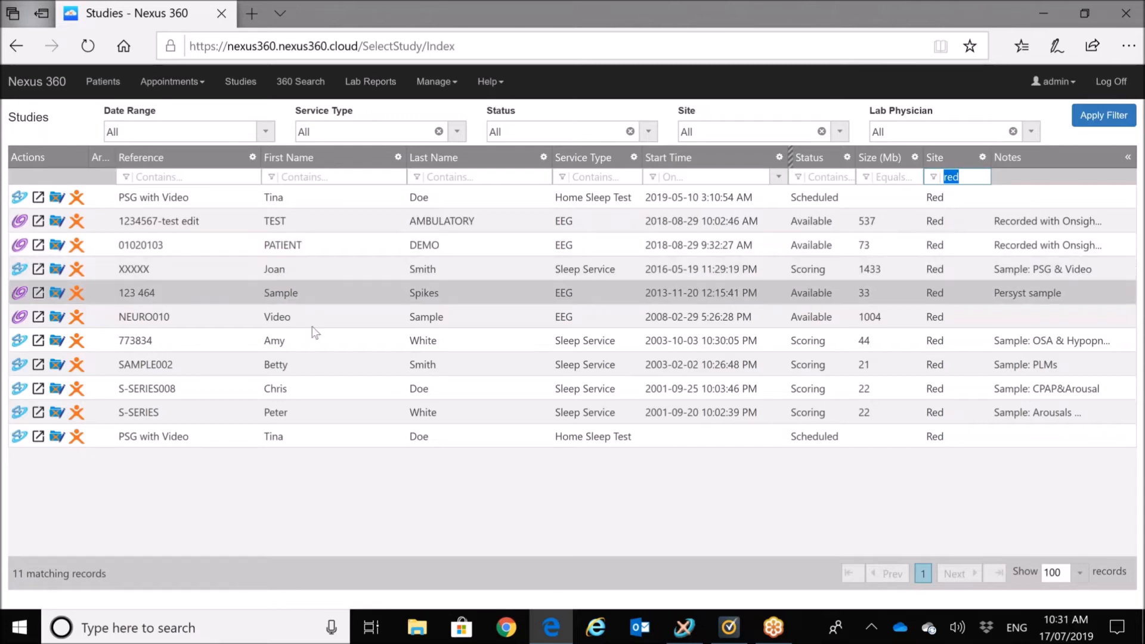
{"action": "left_click", "coordinate": [57, 365]}
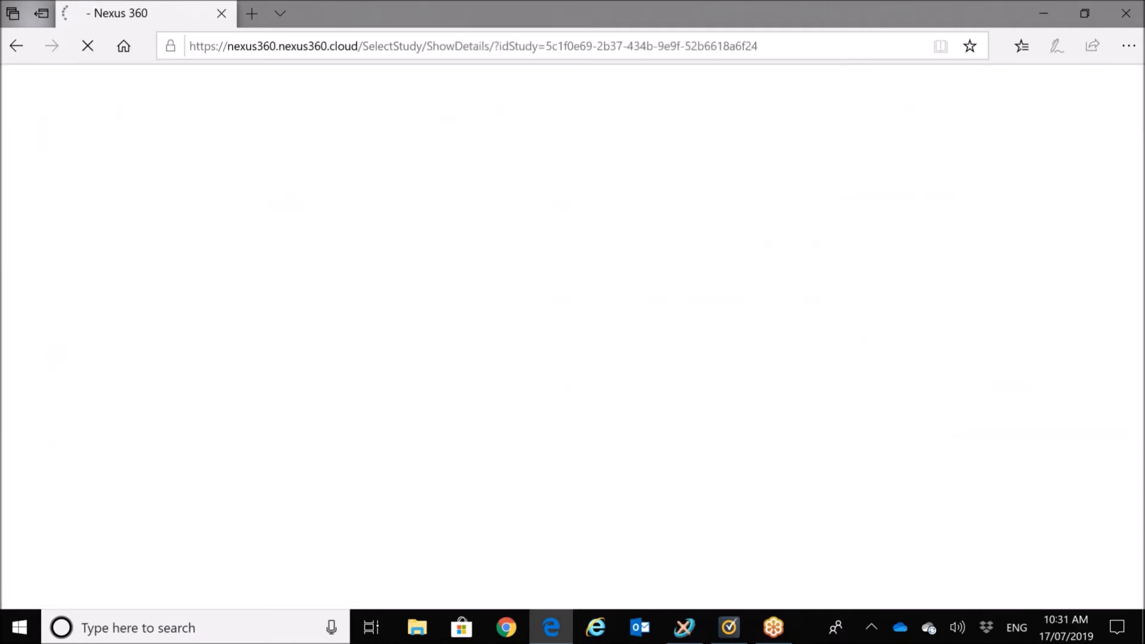
Step: Show the study's Staff Roles tab and switch it into edit mode
{"action": "left_click", "coordinate": [321, 162]}
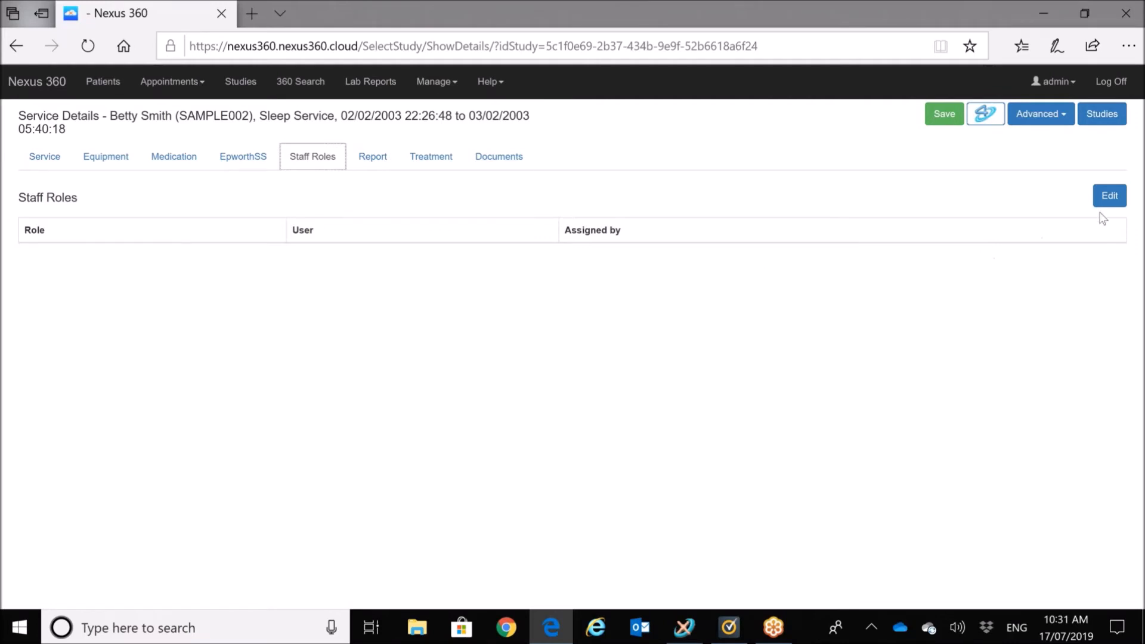
{"action": "left_click", "coordinate": [1109, 195]}
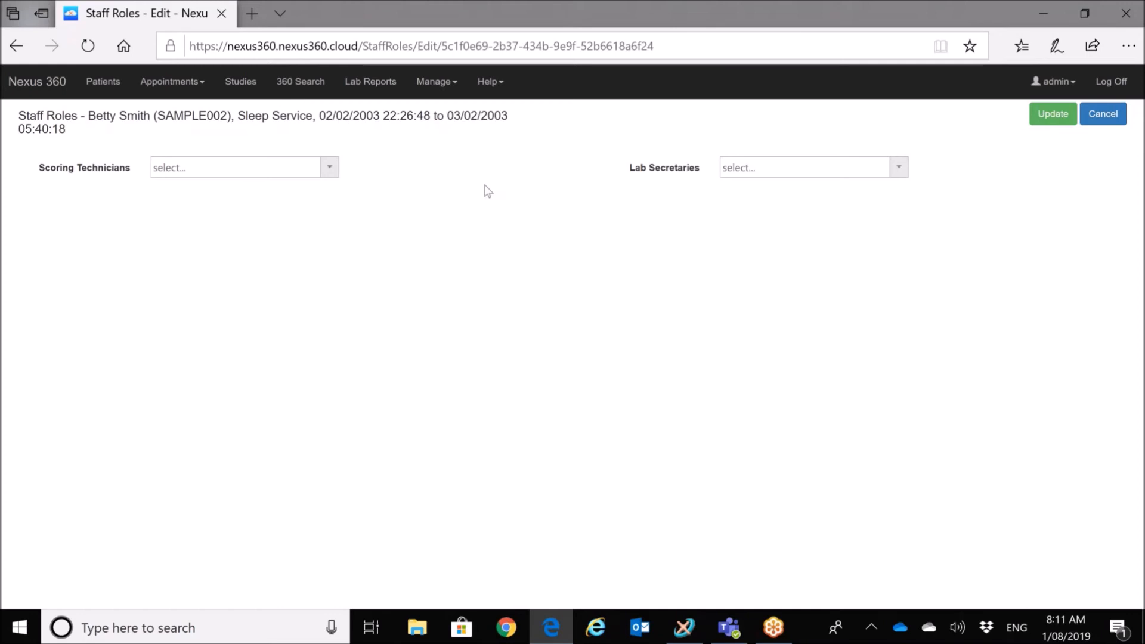
Step: Pick the second listed technician as Scoring Technician and update the study's staff roles
{"action": "left_click", "coordinate": [330, 170]}
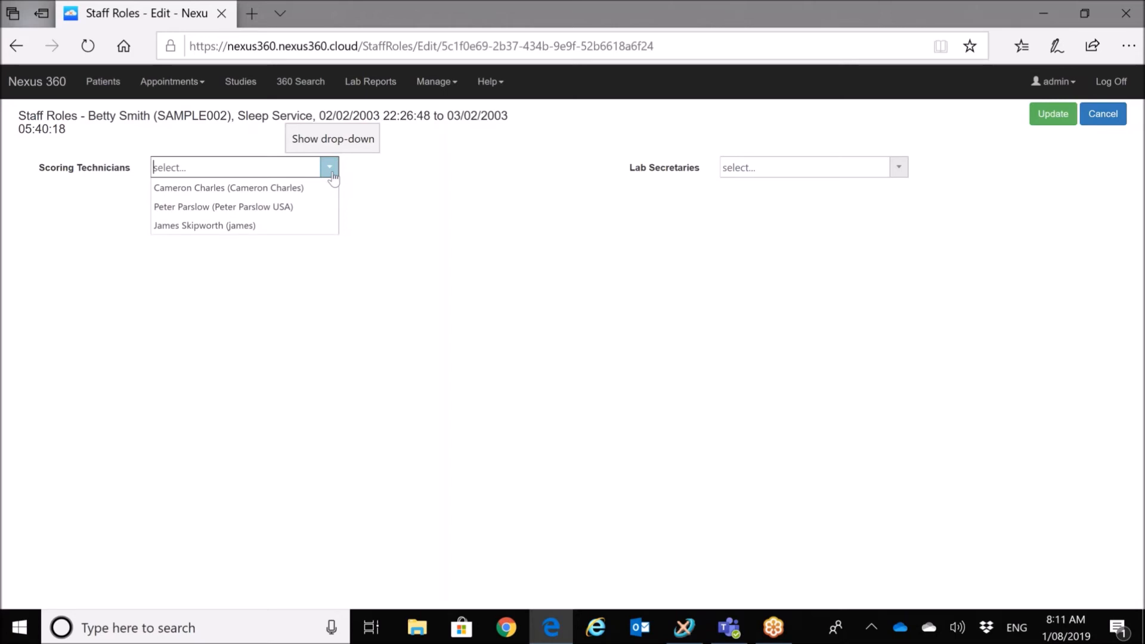
{"action": "left_click", "coordinate": [271, 210]}
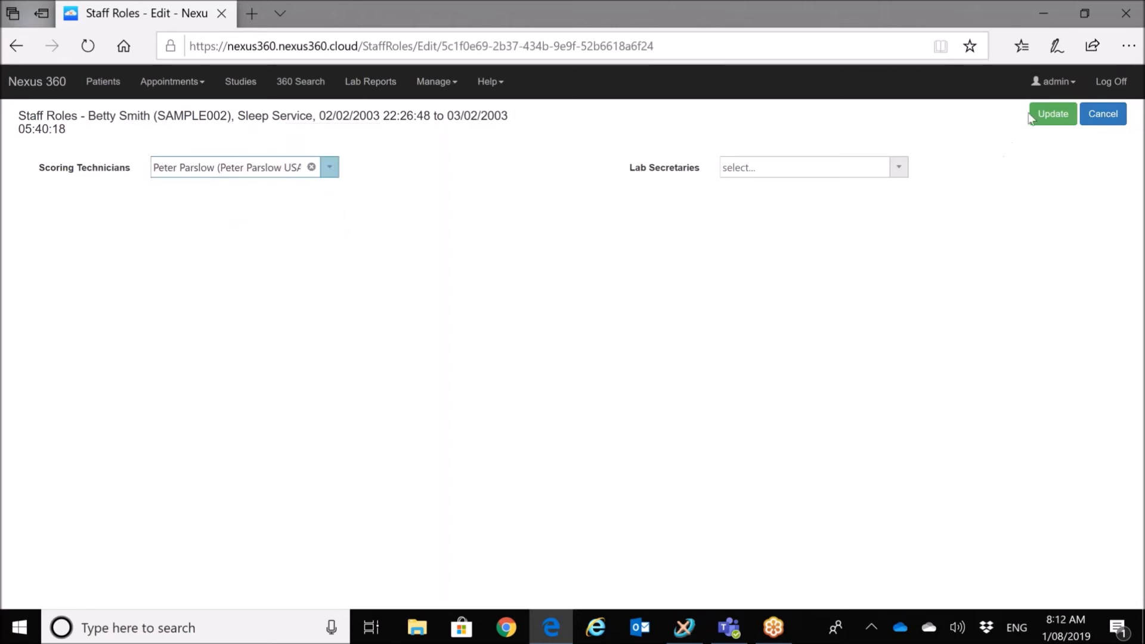
{"action": "left_click", "coordinate": [1052, 114]}
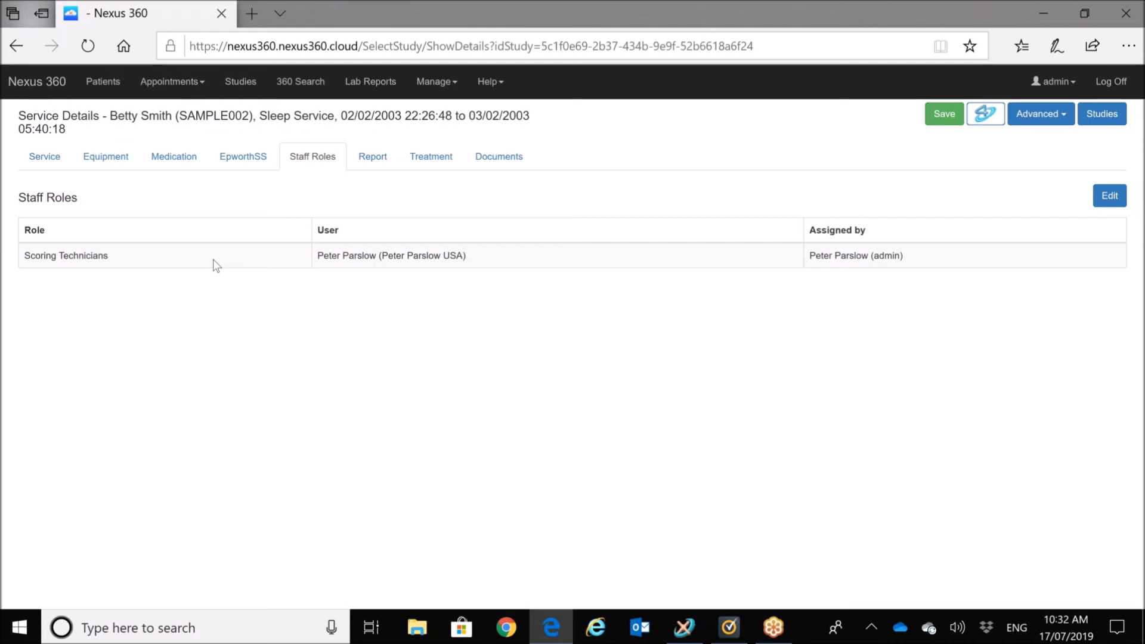
Step: Log off from Nexus 360 after confirming the Scoring Technicians assignment
{"action": "left_click", "coordinate": [1118, 86]}
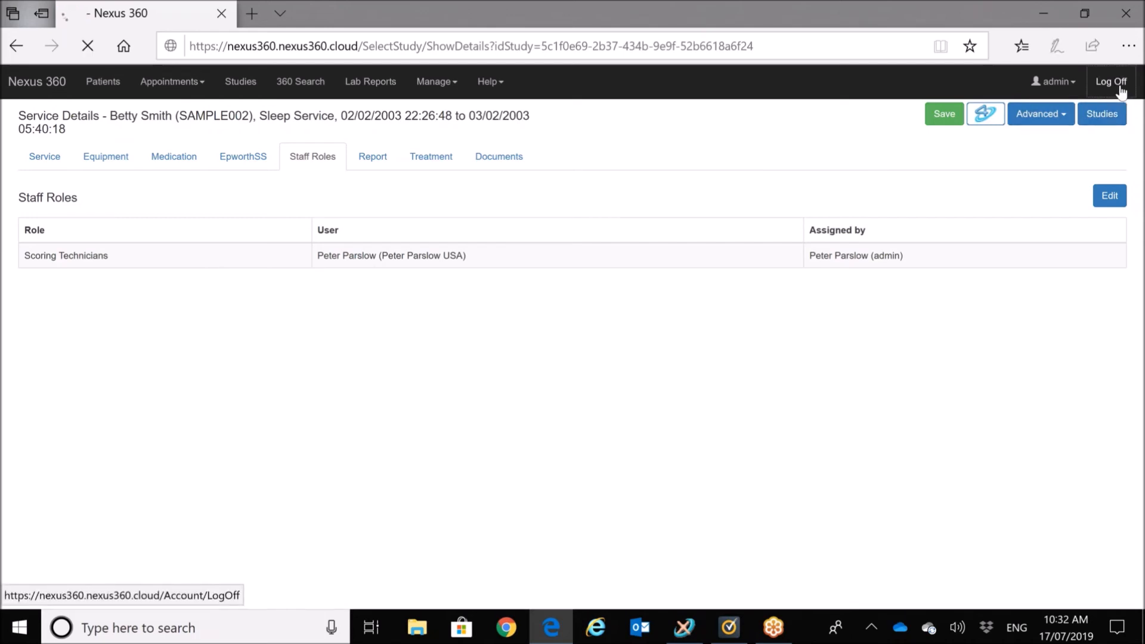